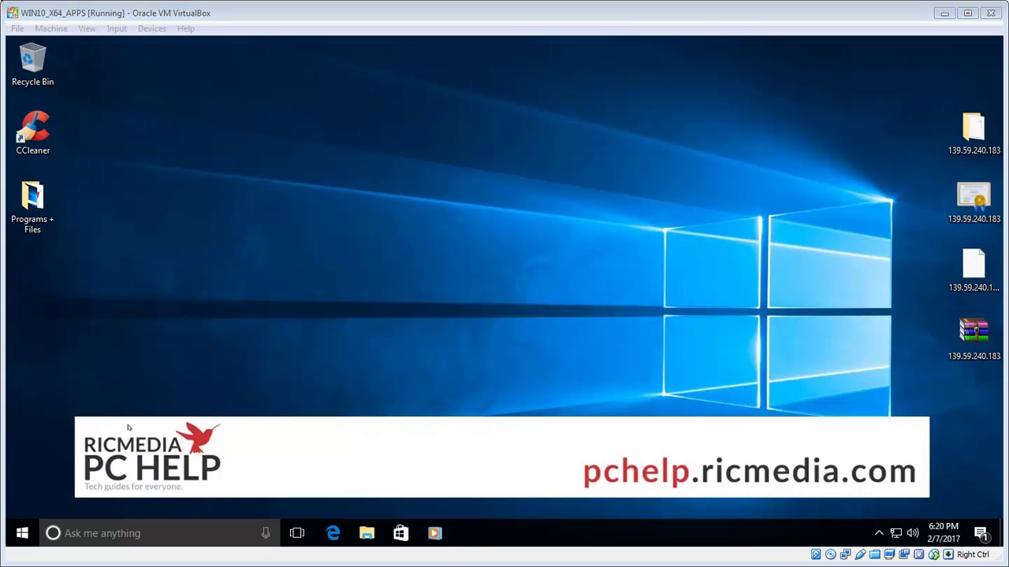
Step: Find and open the Control Panel and go to the Network and Sharing Center
left_click(23, 533)
left_click(83, 535)
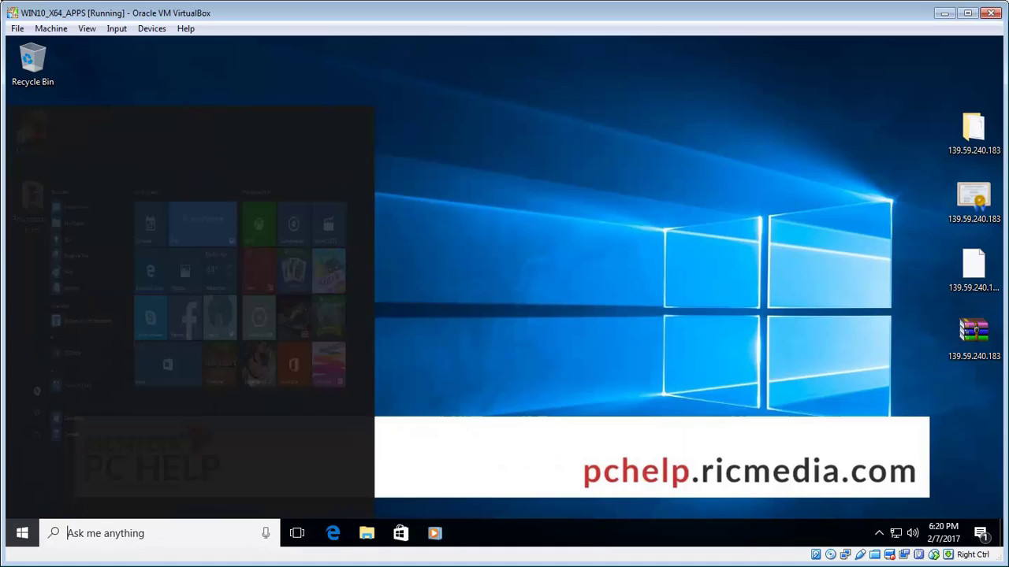
type("co")
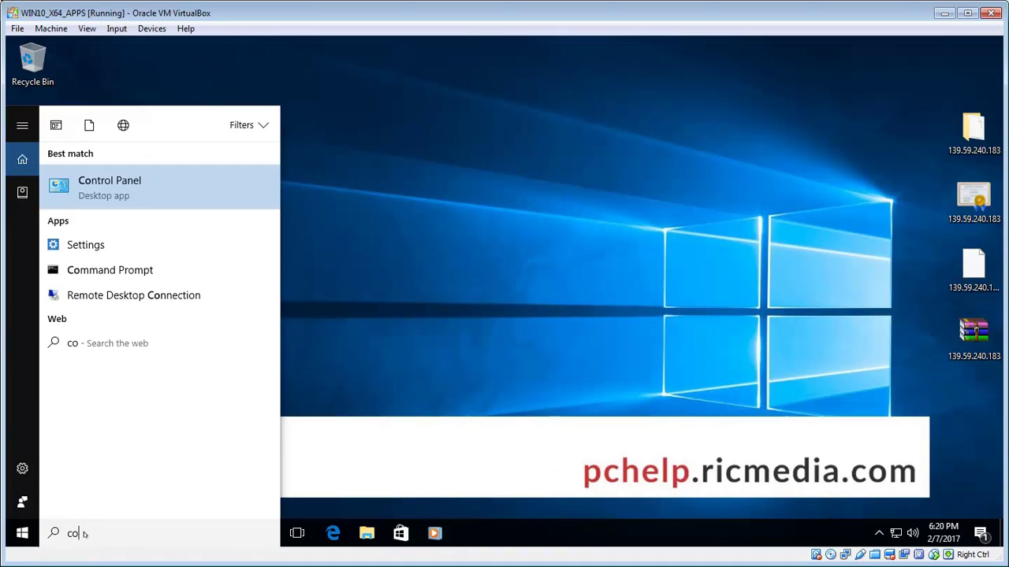
type("ntrol panel")
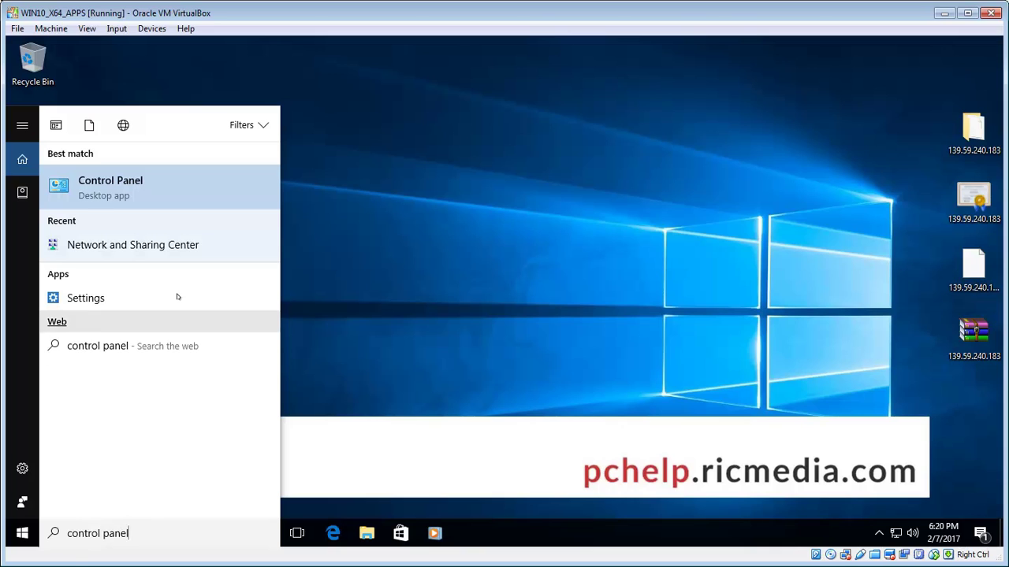
left_click(158, 184)
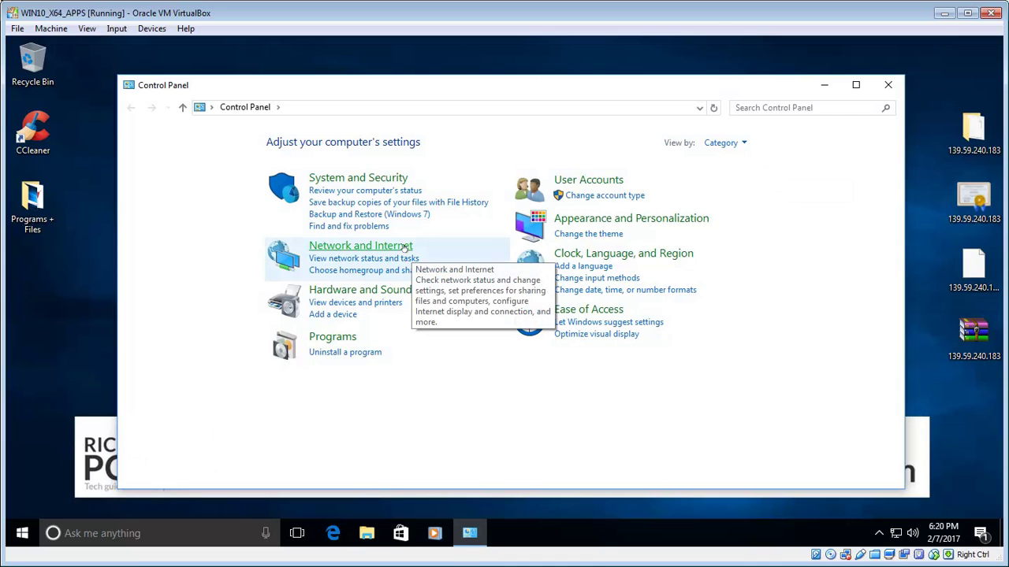
left_click(400, 247)
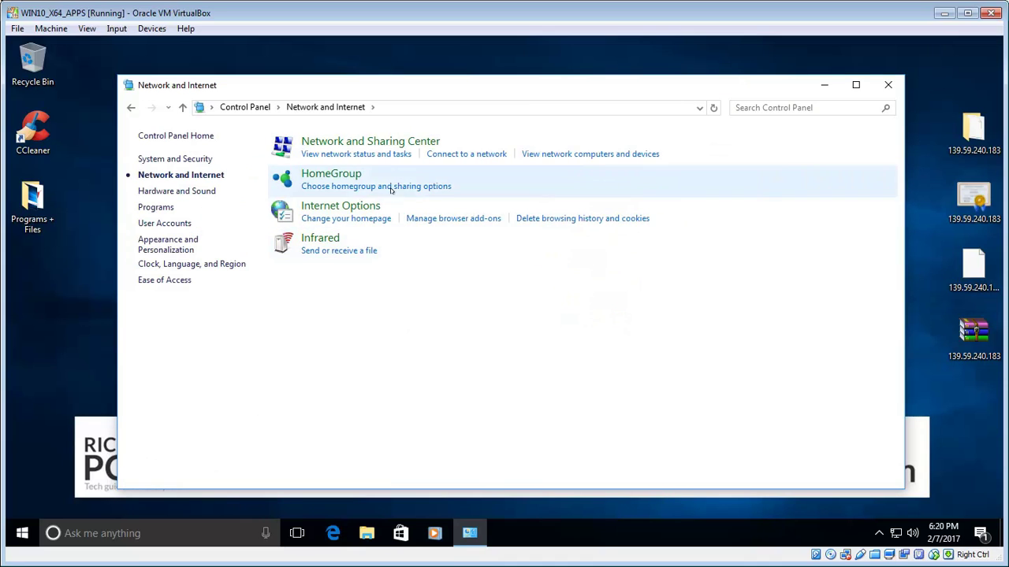
left_click(383, 141)
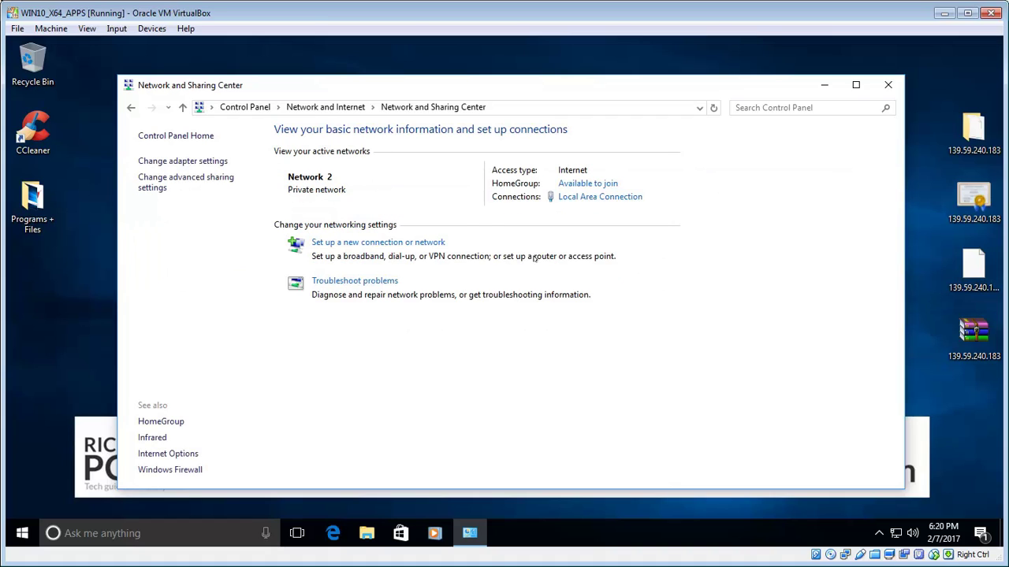
Step: Start setting up a new workplace connection that uses the existing Internet connection (VPN)
left_click(429, 242)
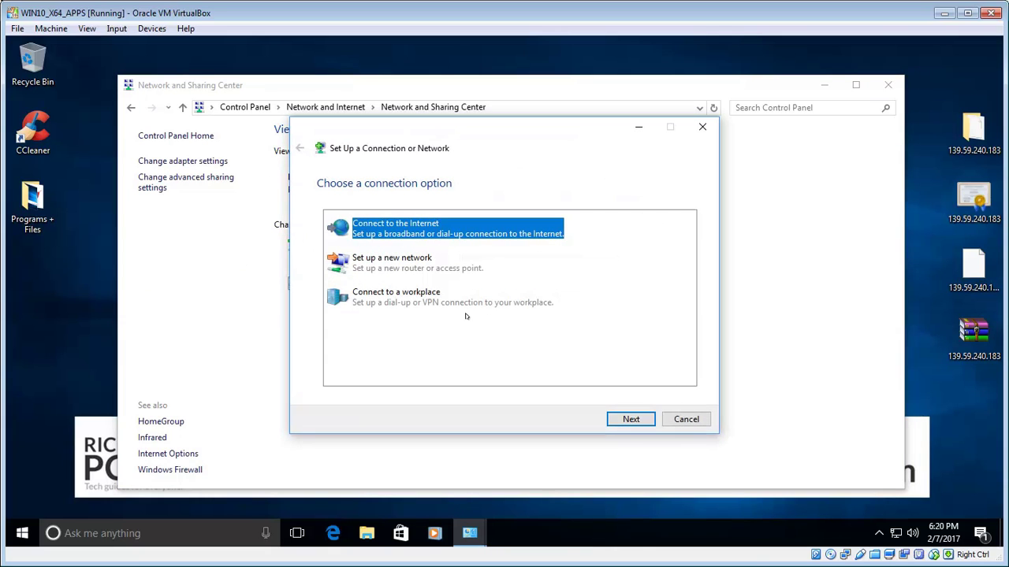
left_click(435, 295)
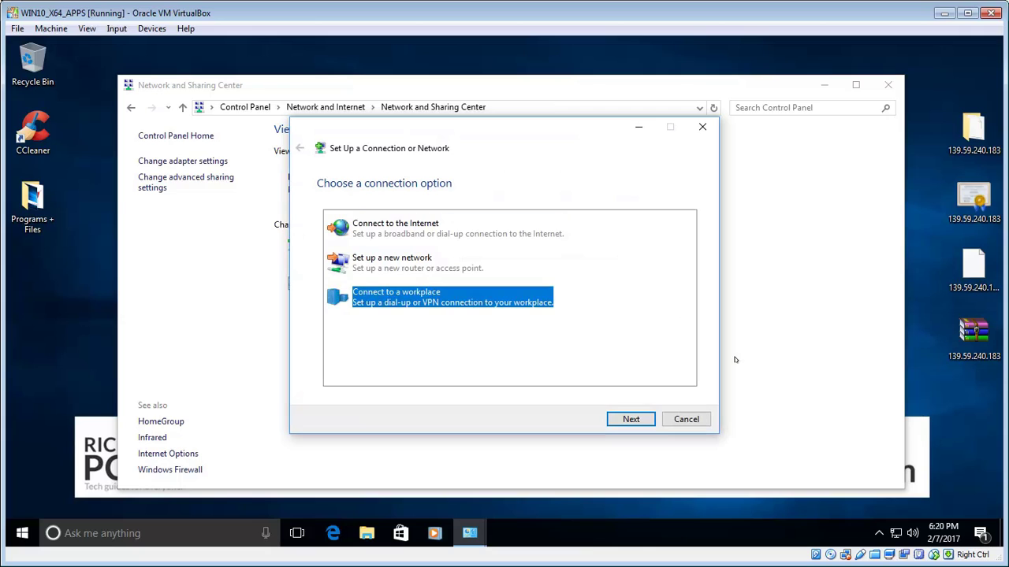
left_click(635, 418)
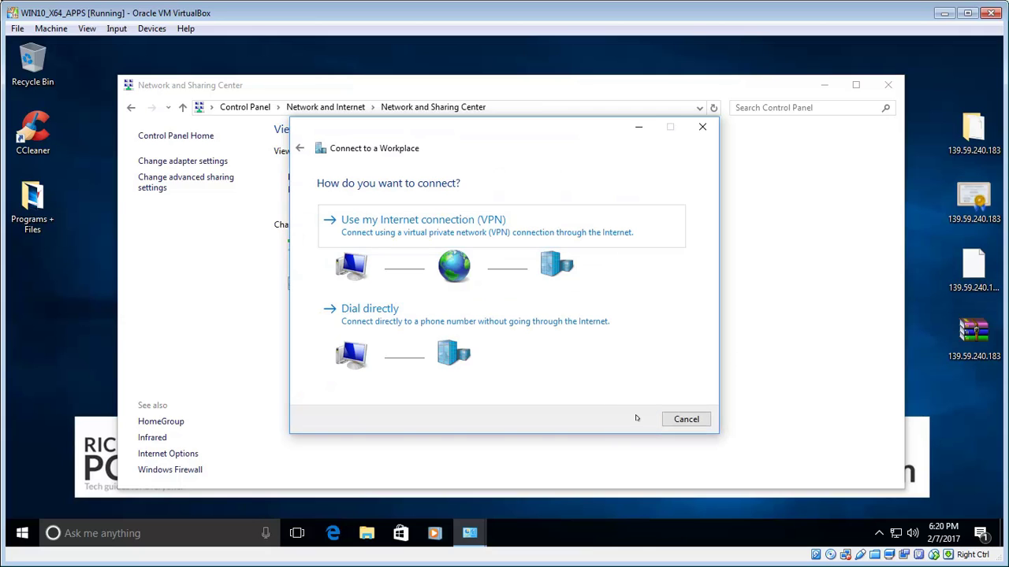
left_click(584, 224)
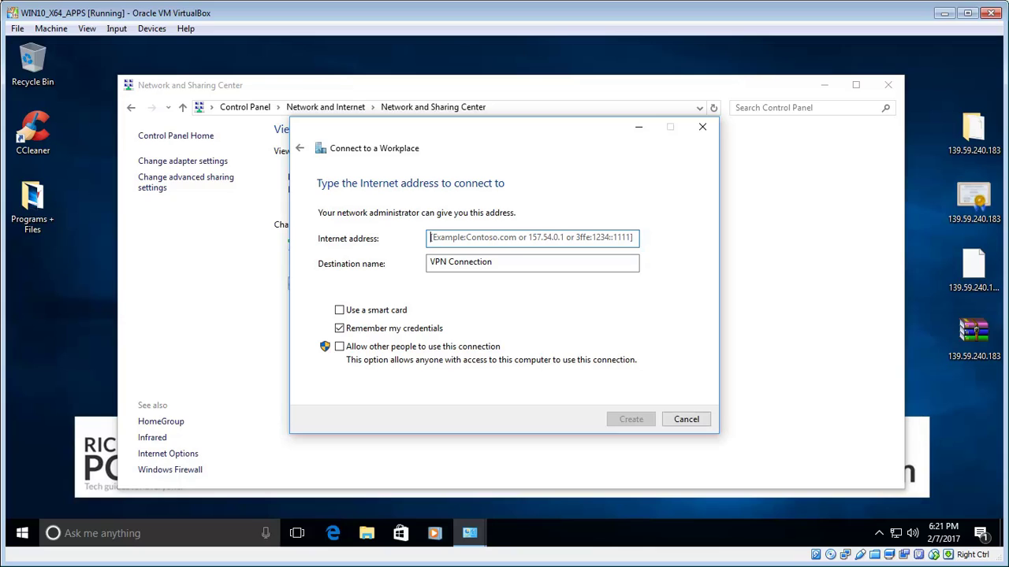
Step: Create the VPN connection with Internet address 128.199.98.71 and destination name "pptp Home"
type("128.199.98.71")
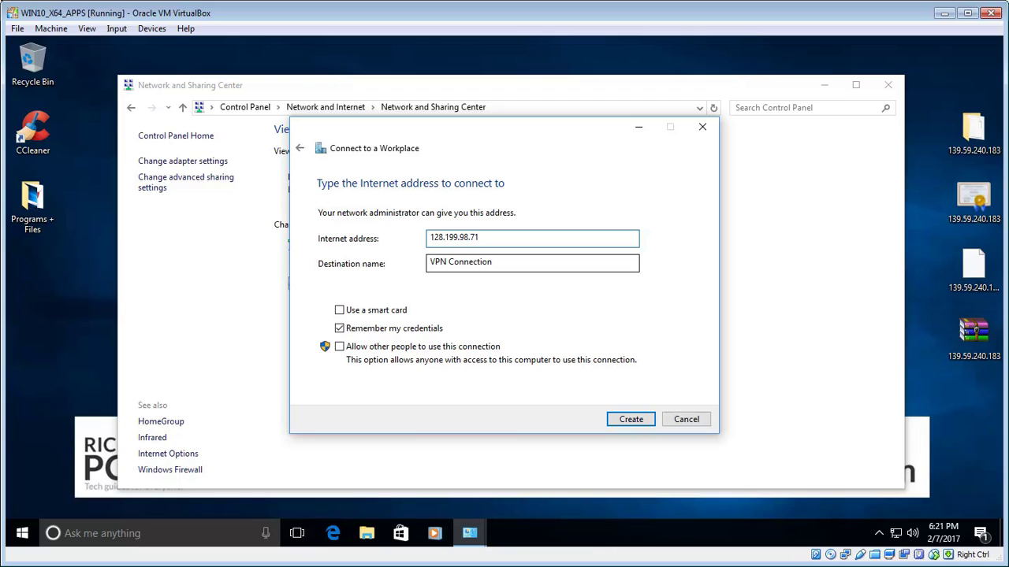
key("Tab")
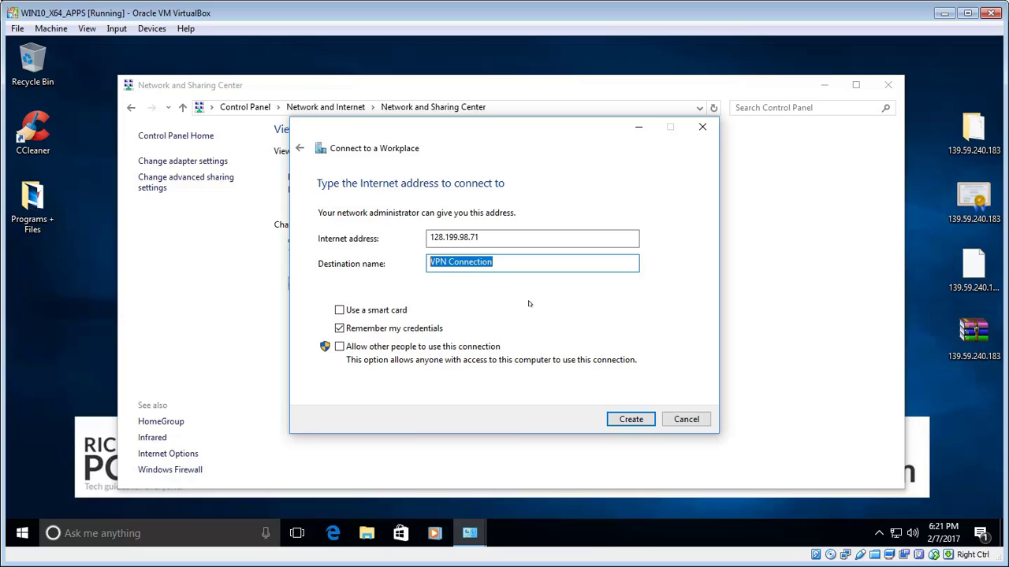
type("pptp ")
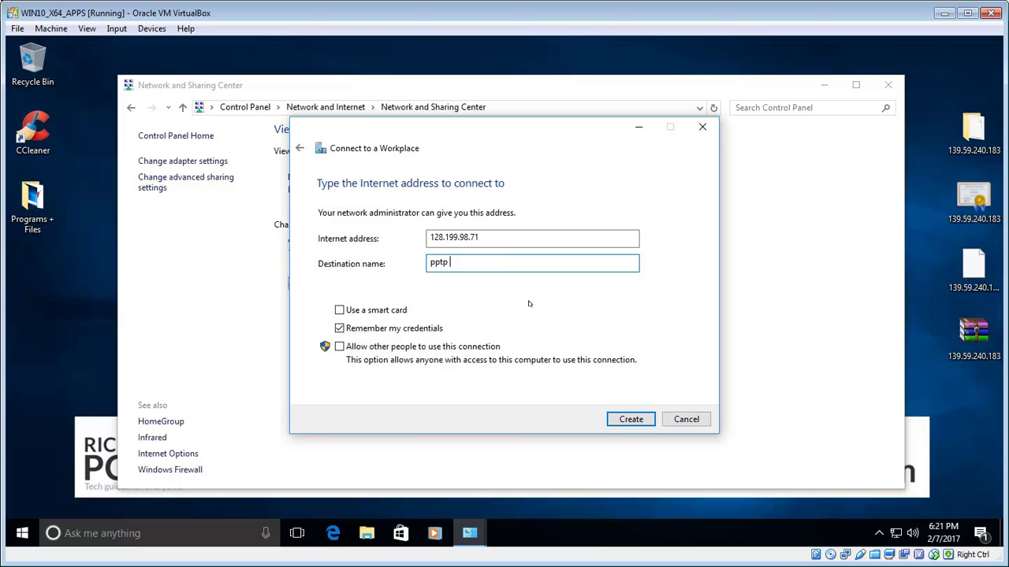
type("Home")
left_click(640, 419)
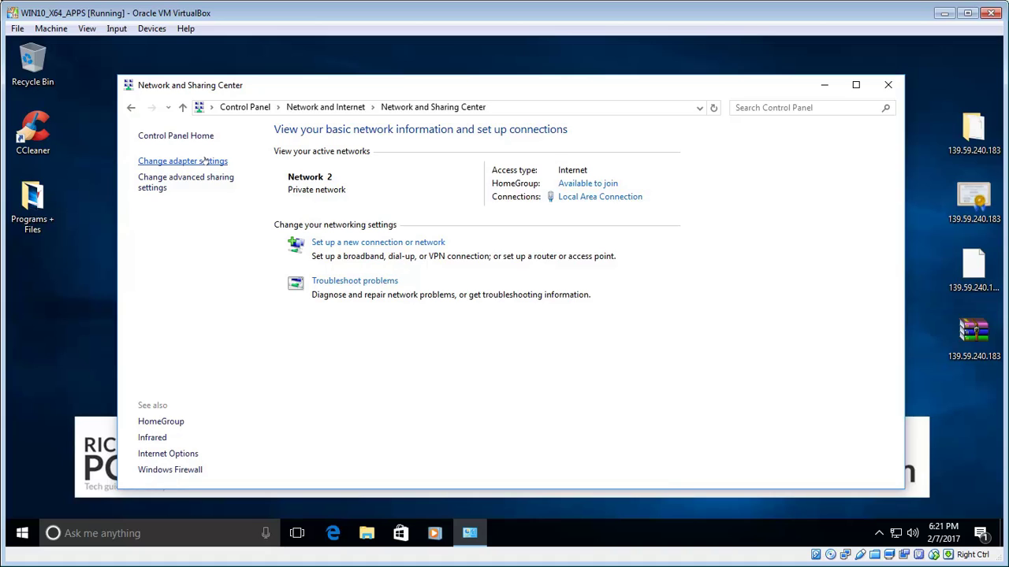
Step: In the pptp Home adapter's security properties, set the VPN type to Point to Point Tunneling Protocol (PPTP) and data encryption to Require encryption
left_click(205, 161)
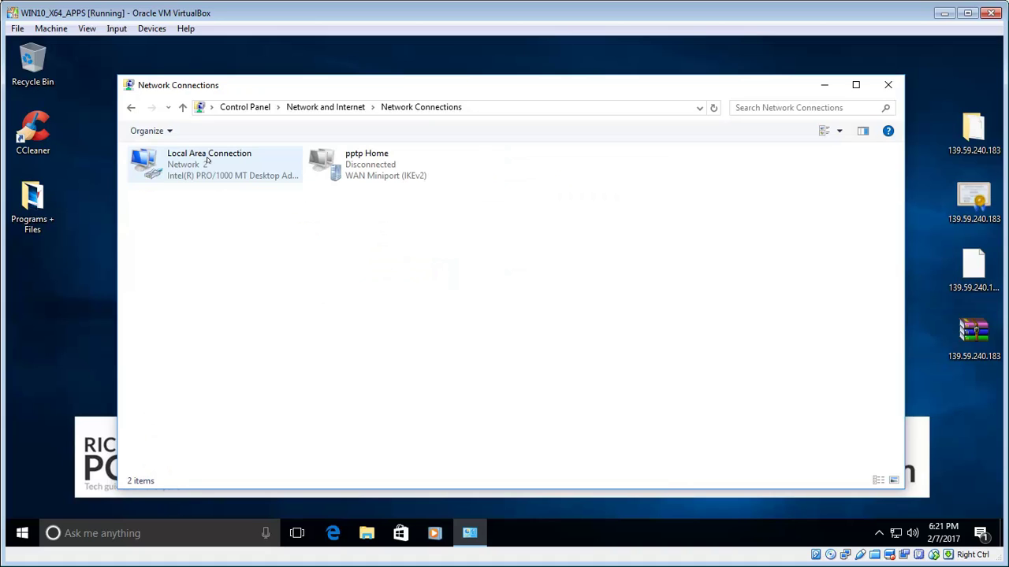
right_click(368, 165)
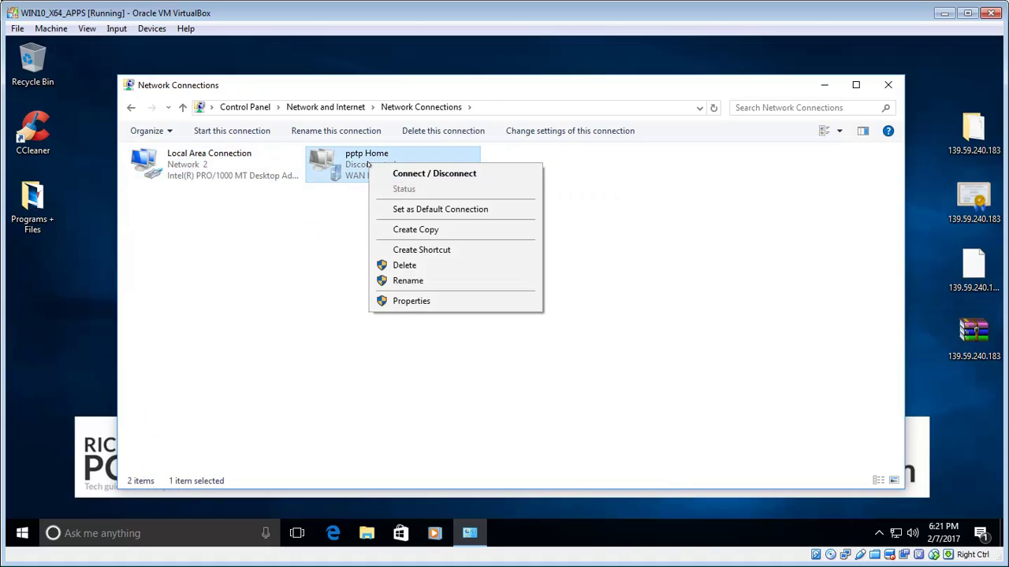
left_click(395, 302)
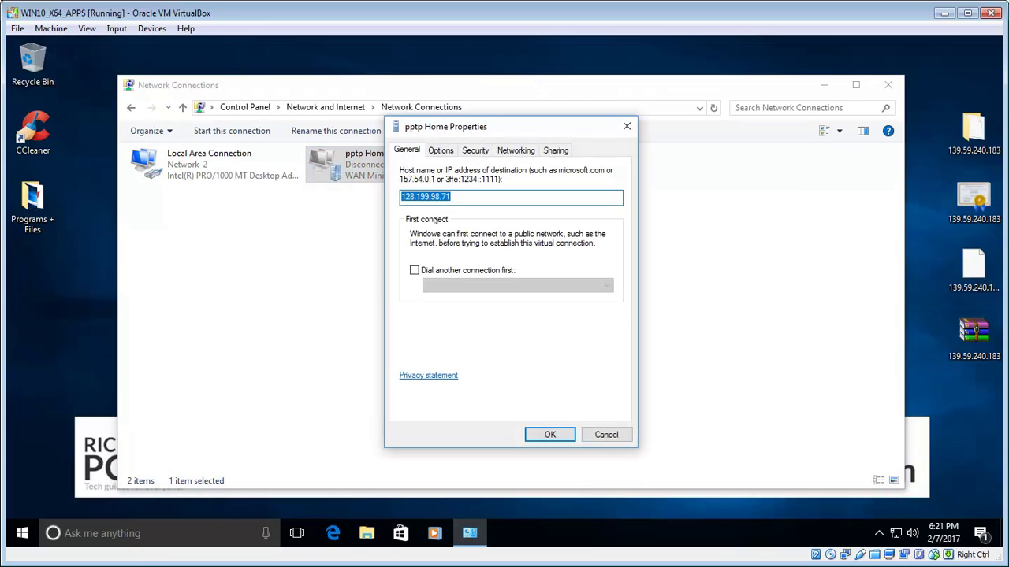
left_click(476, 151)
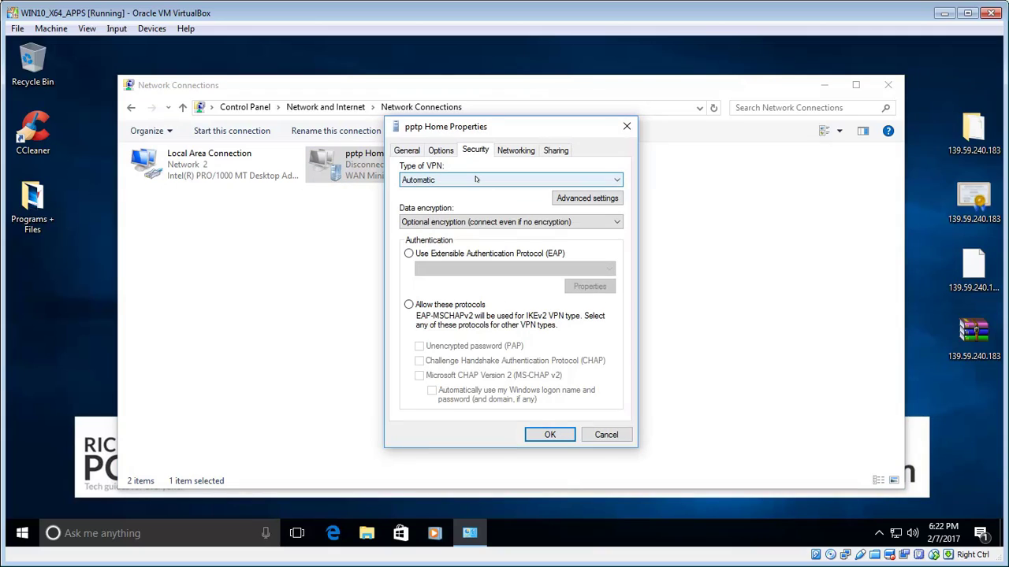
left_click(476, 179)
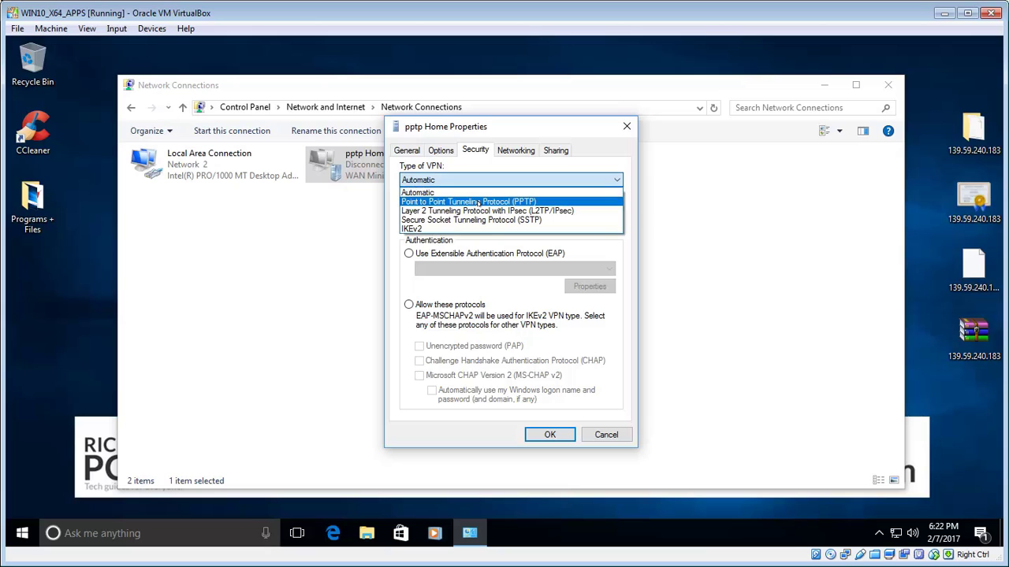
left_click(478, 202)
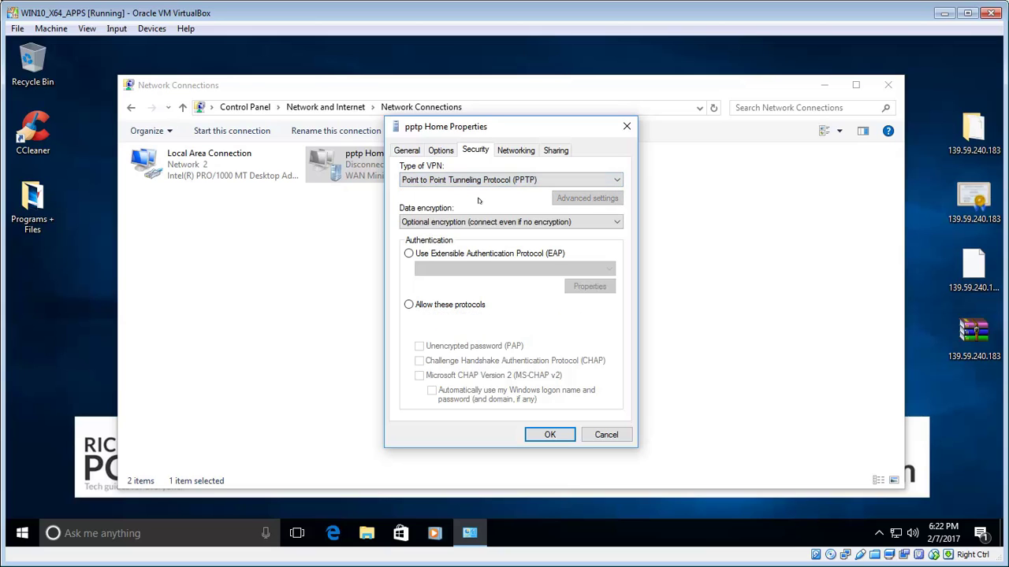
left_click(478, 222)
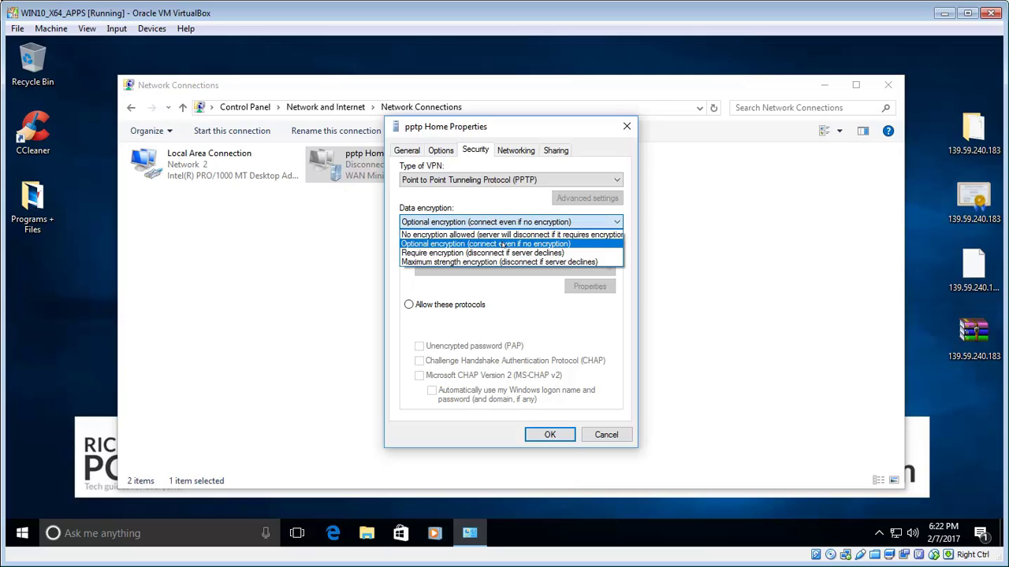
left_click(504, 251)
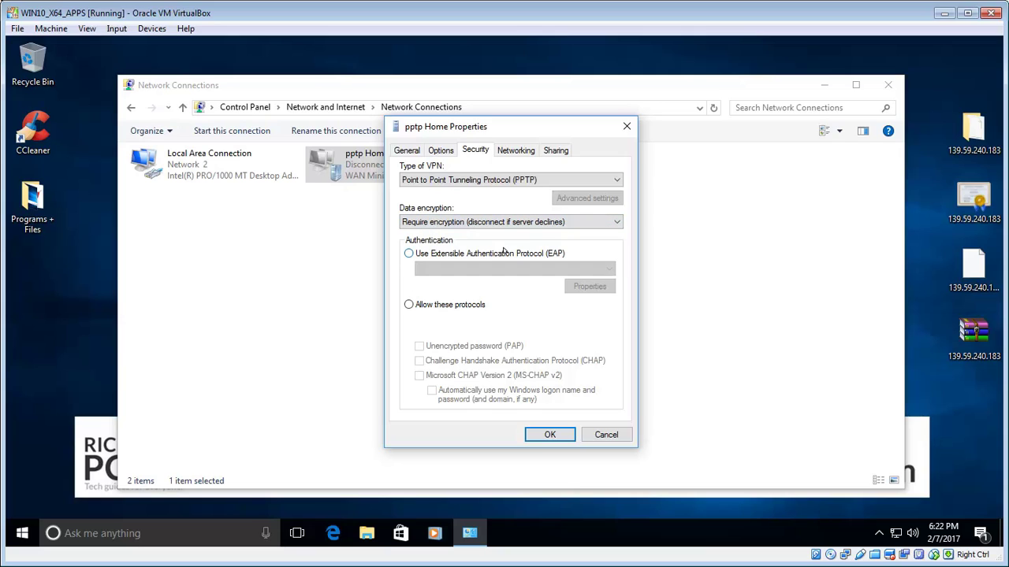
Step: Allow specific authentication protocols, enabling CHAP alongside MS-CHAP v2, and save the connection properties, keeping these settings
left_click(420, 306)
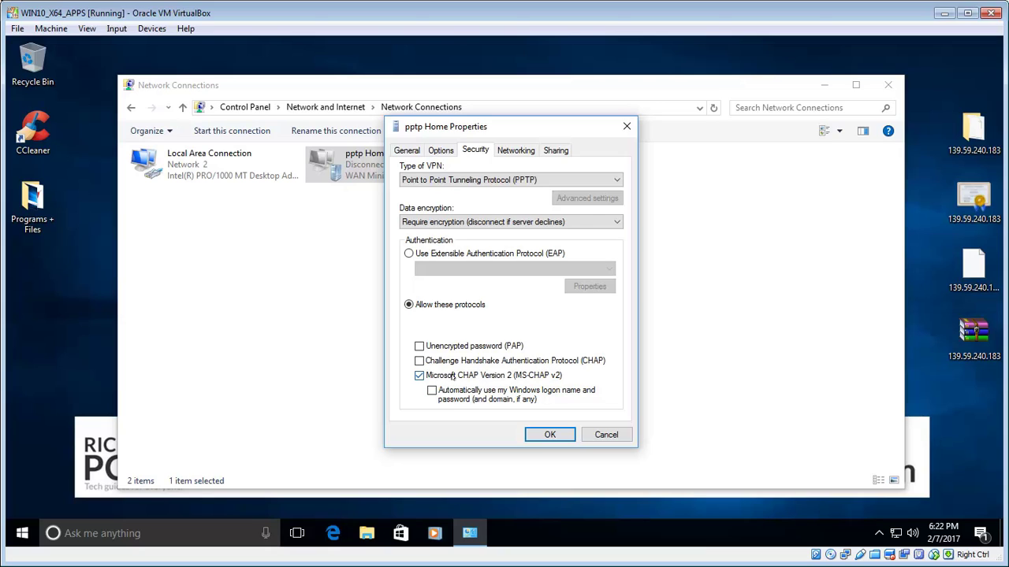
left_click(418, 361)
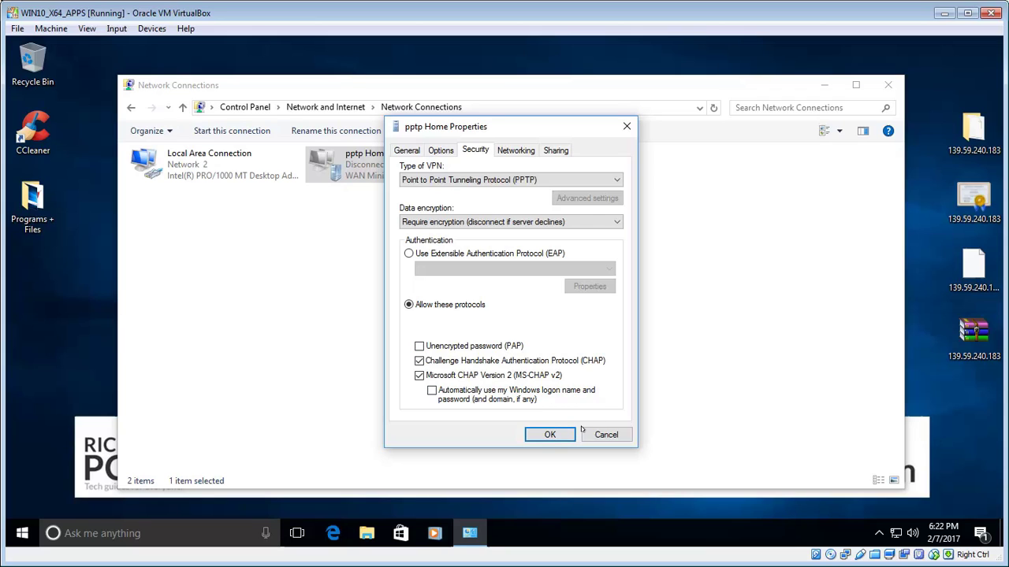
left_click(552, 435)
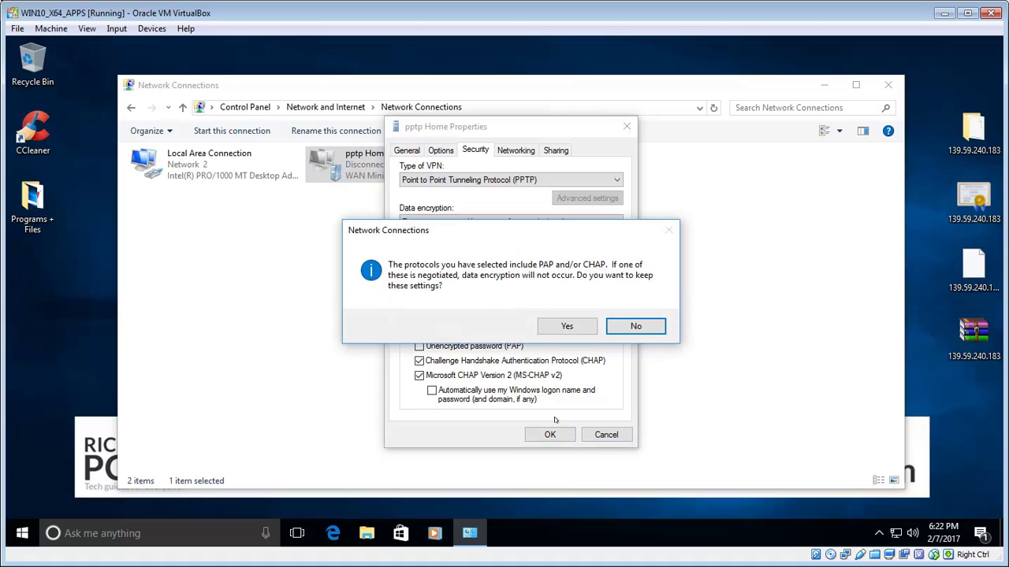
left_click(567, 326)
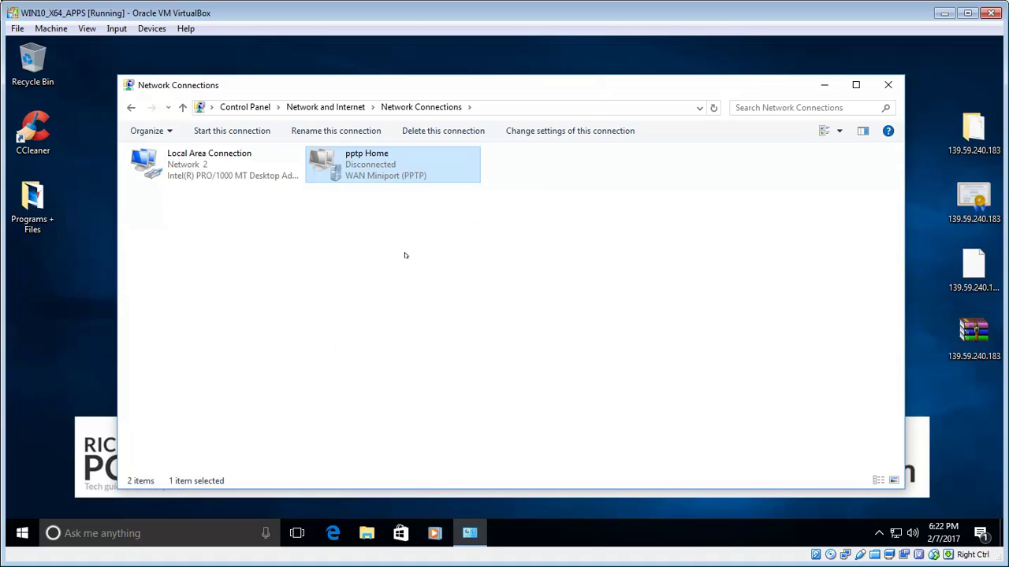
Step: Start connecting the pptp Home VPN connection through the Windows VPN settings
right_click(358, 167)
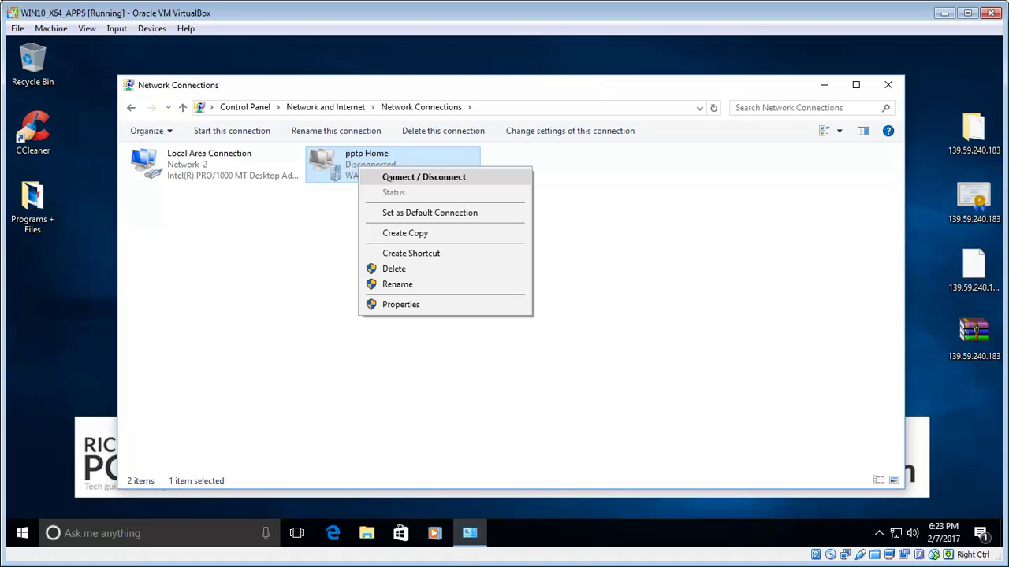
left_click(389, 178)
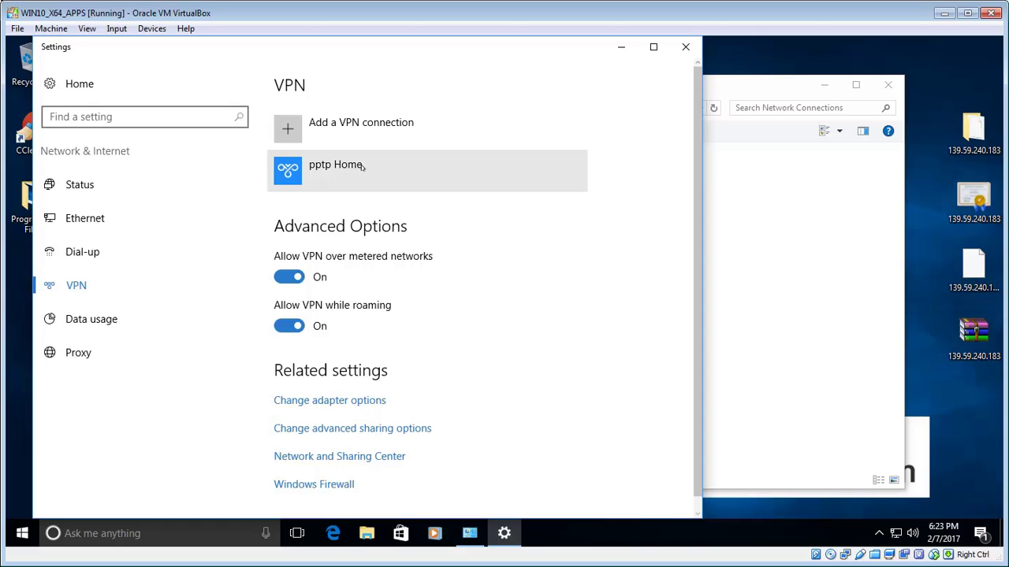
left_click(364, 167)
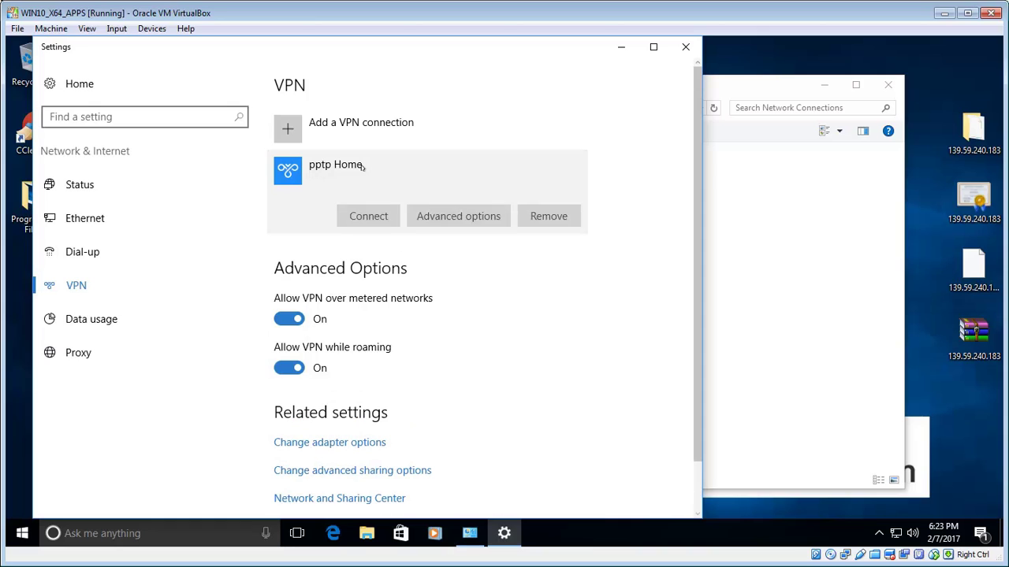
left_click(378, 218)
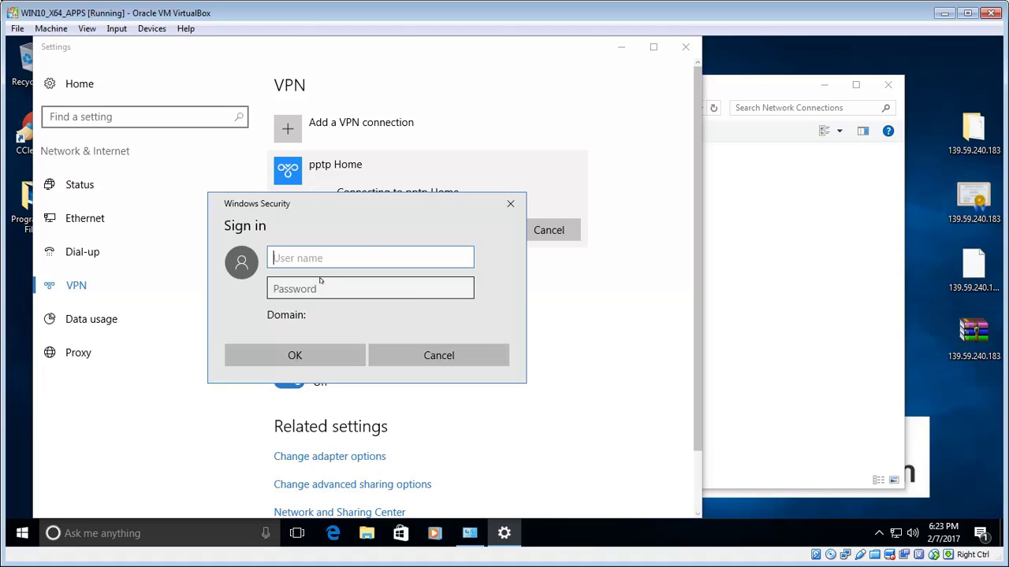
Step: Sign in to the VPN with user name pchelp and the account password
type("pchelp")
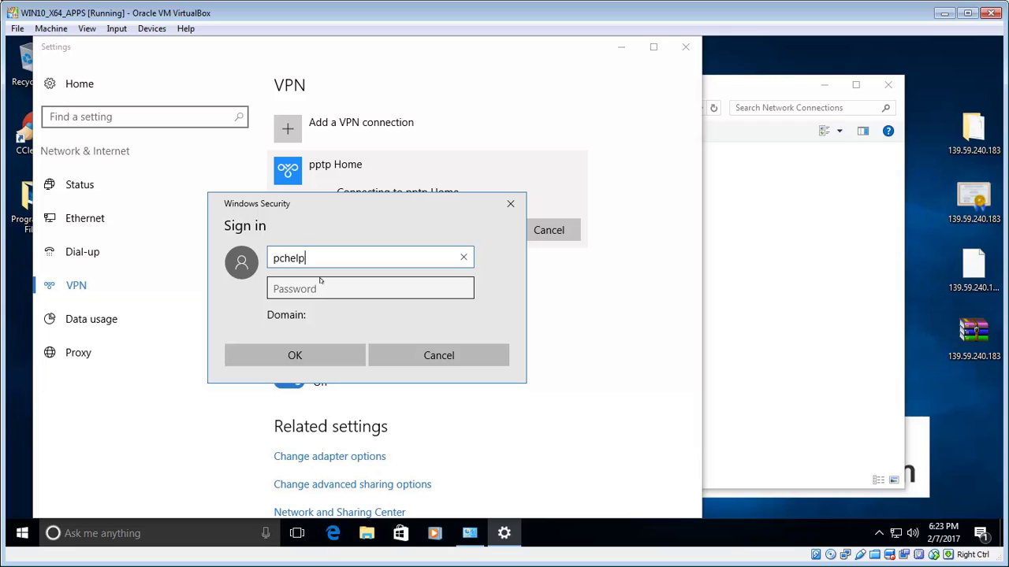
key("Tab")
type("*****")
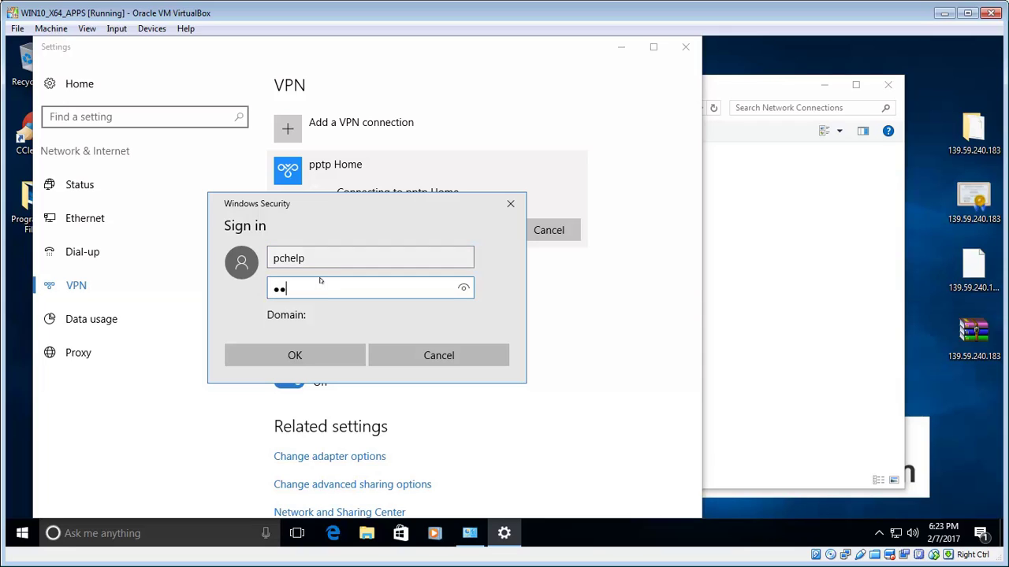
type("****")
left_click(300, 347)
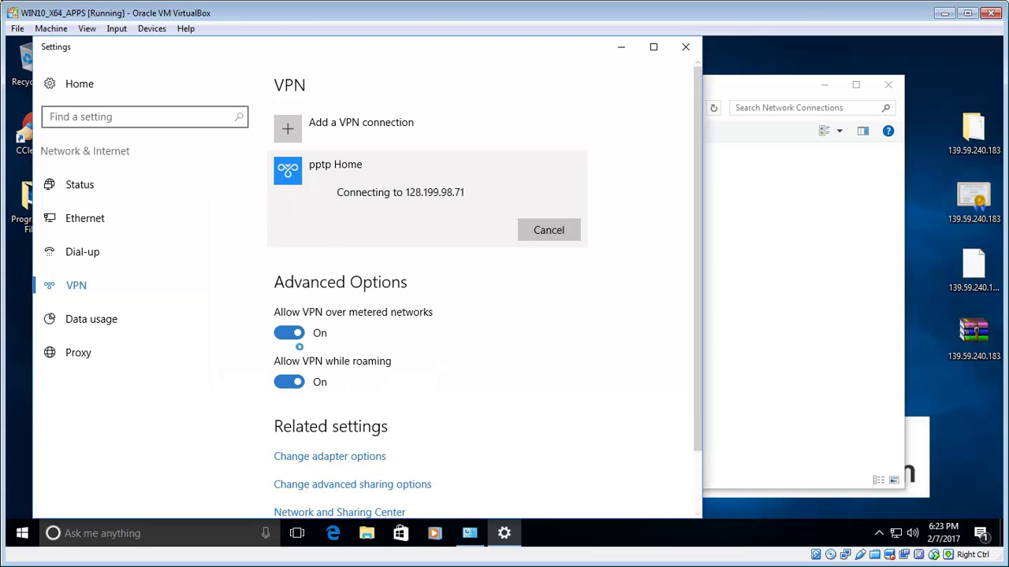